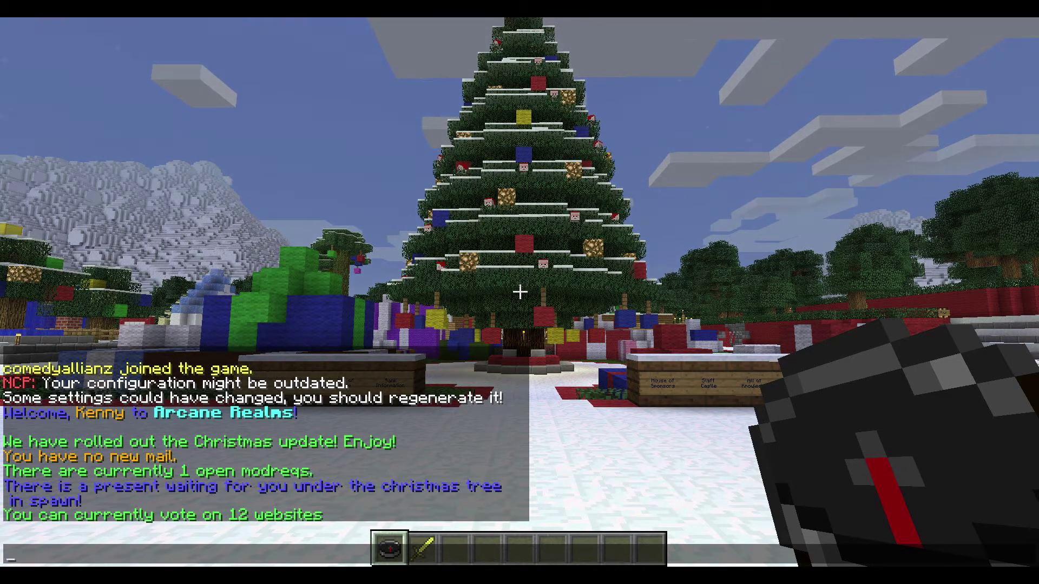
- Pause the game and bring up the Options screen from the Game menu
{"action": "key", "text": "Escape"}
{"action": "key", "text": "Escape"}
{"action": "left_click", "coordinate": [436, 299]}
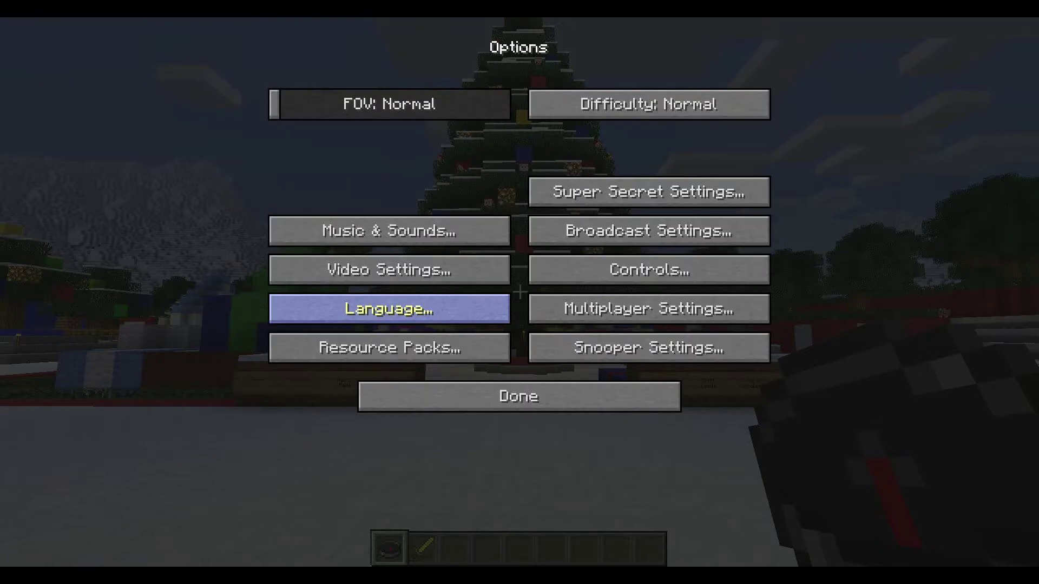
- Open Broadcast Settings, showing 0.170 bpp quality, 2993 Kbps bandwidth and 60 fps
{"action": "left_click", "coordinate": [649, 238]}
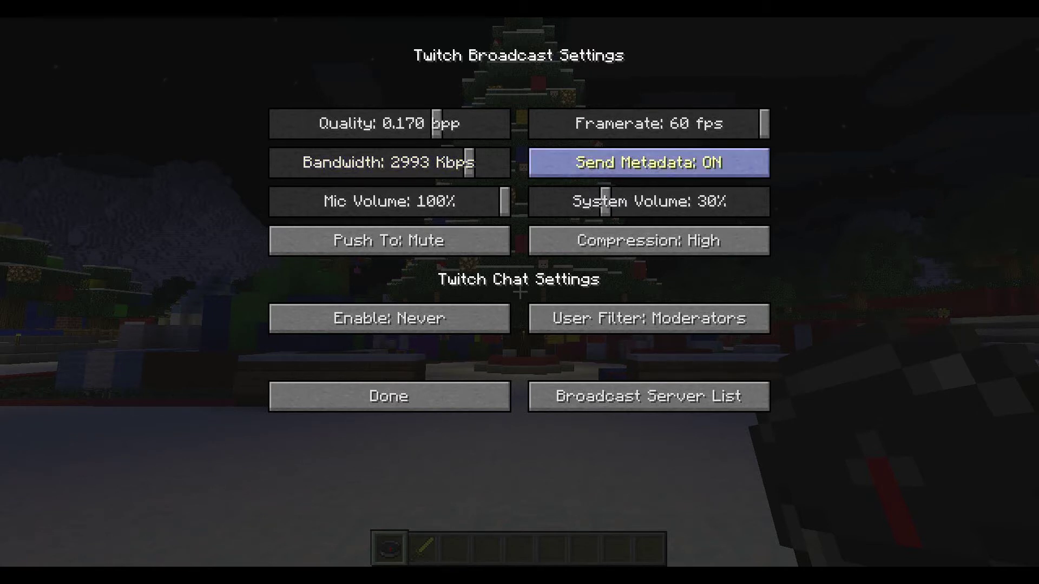
{"action": "left_click", "coordinate": [649, 163]}
{"action": "left_click", "coordinate": [649, 162]}
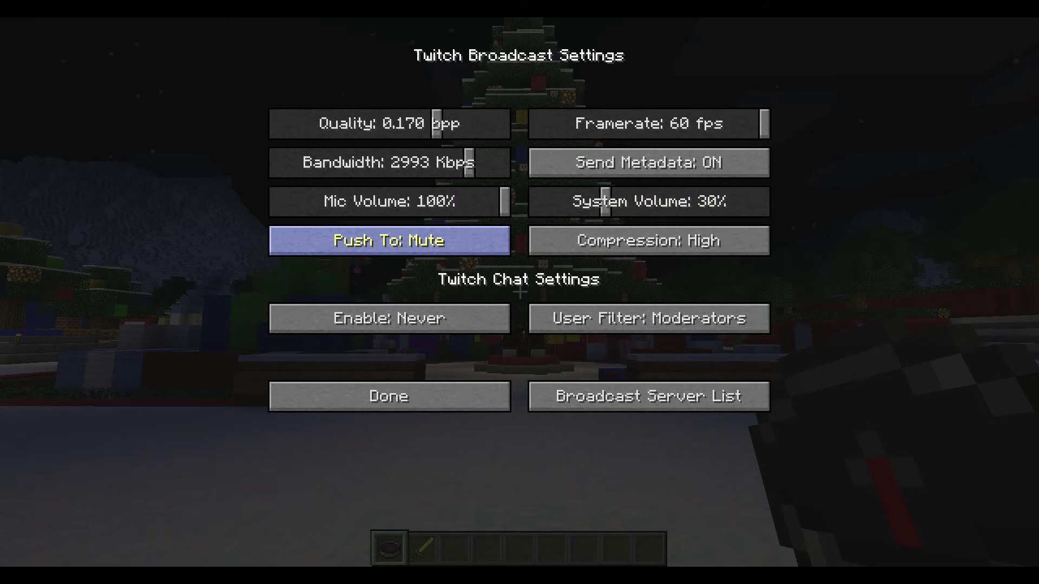
{"action": "left_click", "coordinate": [389, 240]}
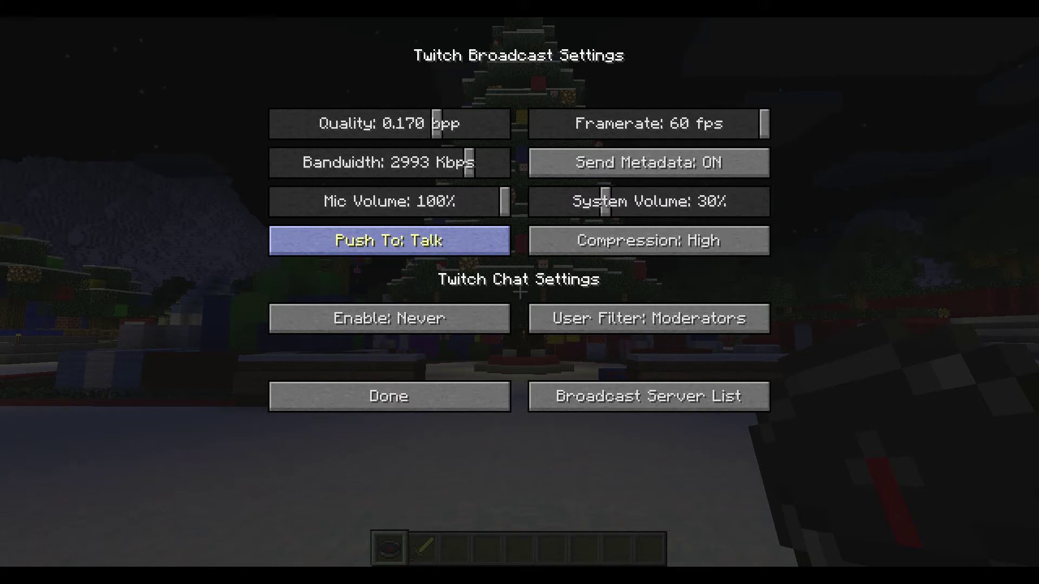
{"action": "left_click", "coordinate": [389, 241]}
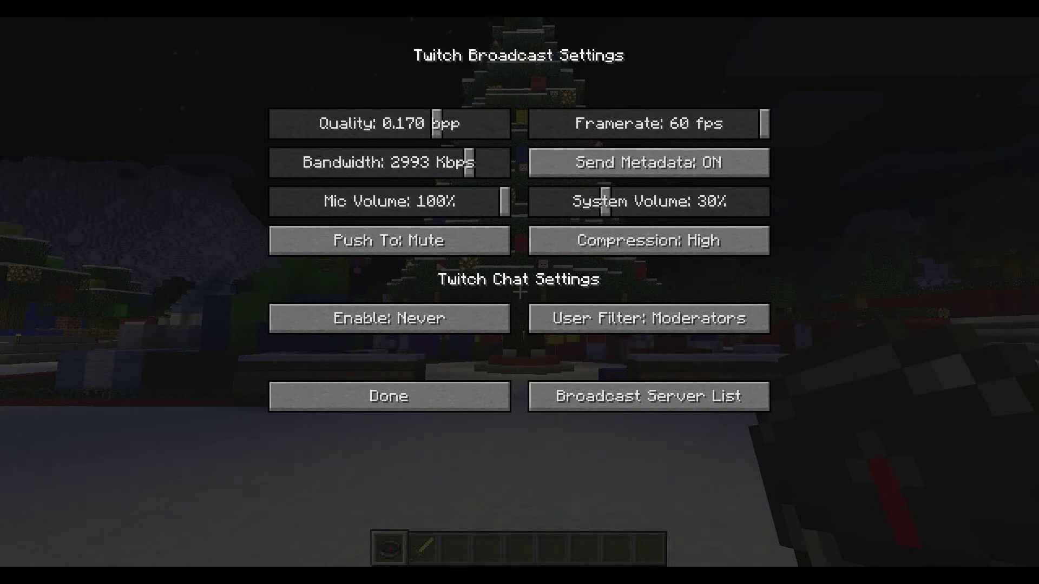
- Let all viewers through the chat filter and cycle through the Twitch chat Enable options
{"action": "left_click", "coordinate": [649, 318]}
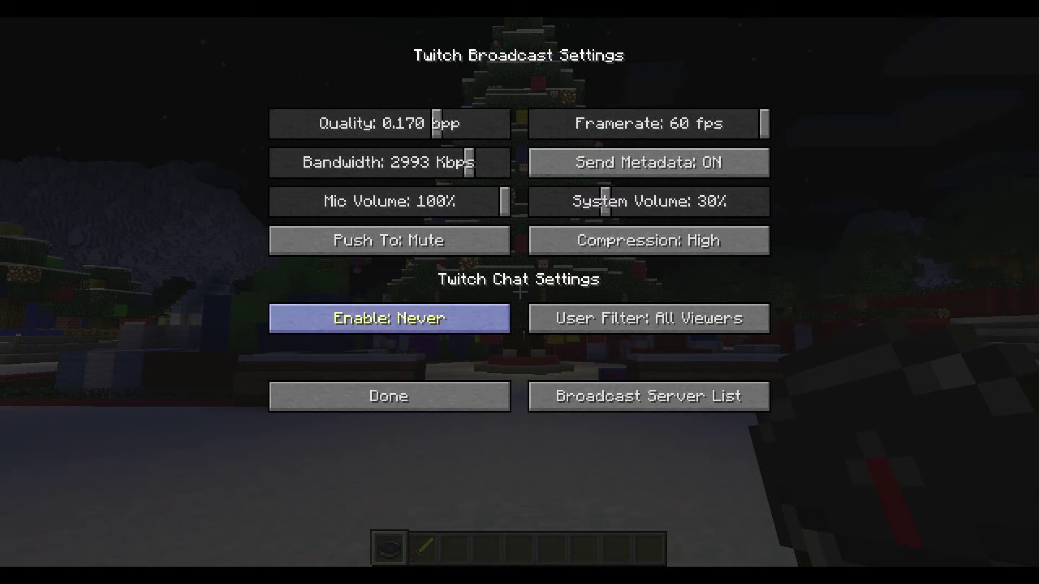
{"action": "left_click", "coordinate": [389, 319]}
{"action": "left_click", "coordinate": [389, 319]}
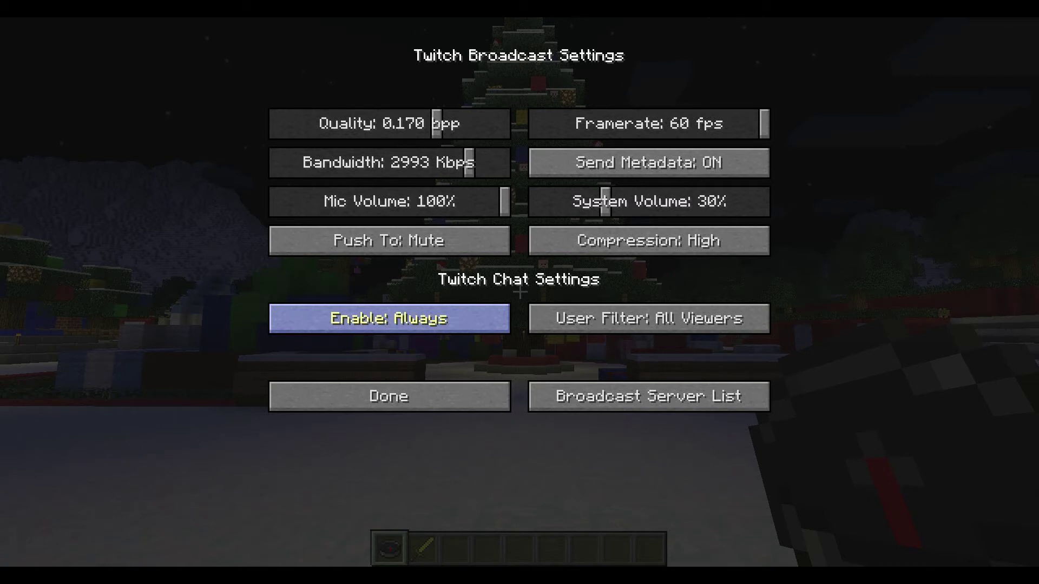
{"action": "left_click", "coordinate": [389, 318]}
{"action": "left_click", "coordinate": [389, 318]}
{"action": "left_click", "coordinate": [389, 318]}
{"action": "left_click", "coordinate": [389, 319]}
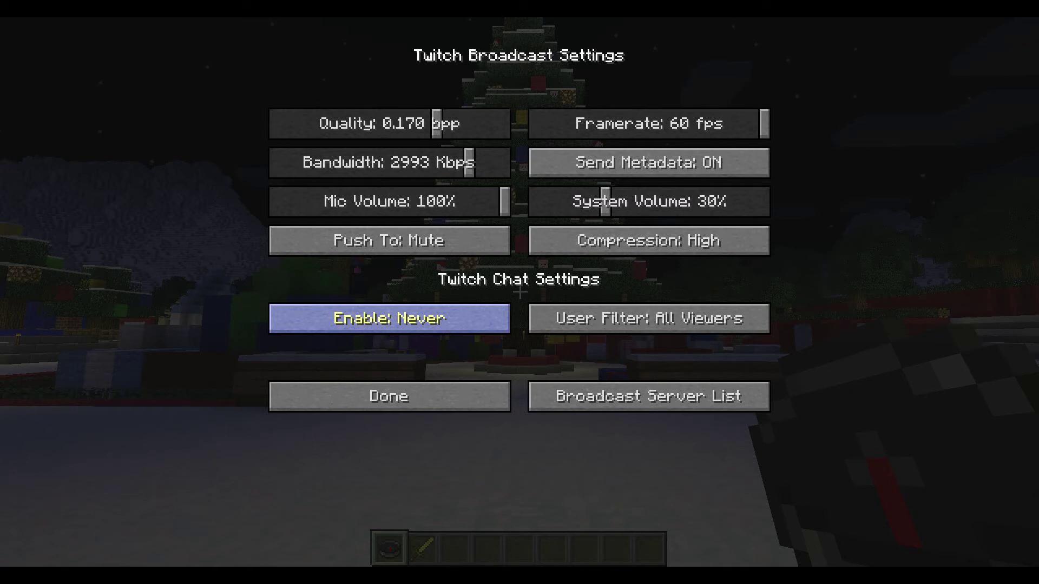
{"action": "left_click", "coordinate": [389, 318]}
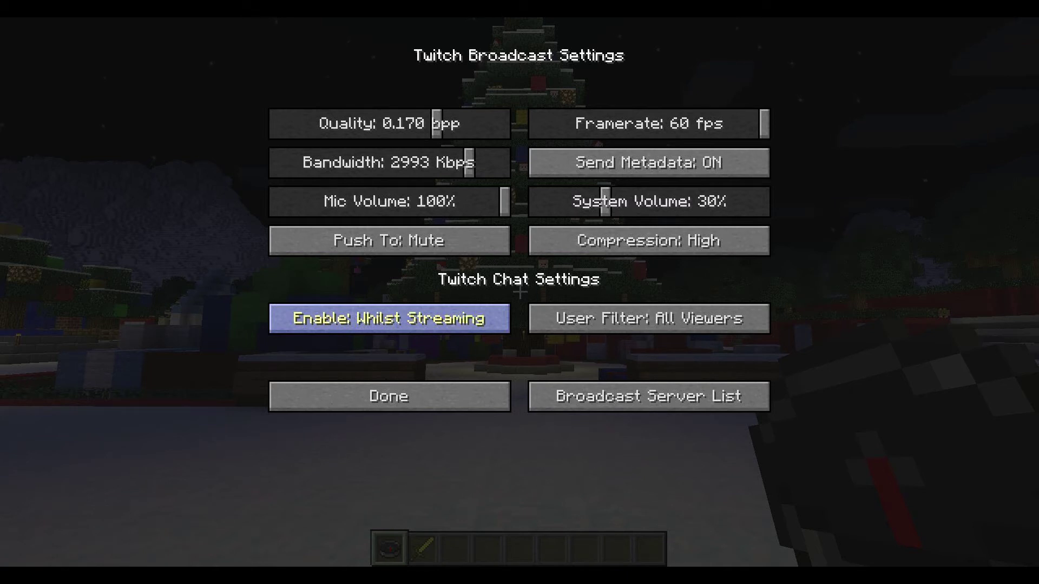
{"action": "left_click", "coordinate": [390, 319]}
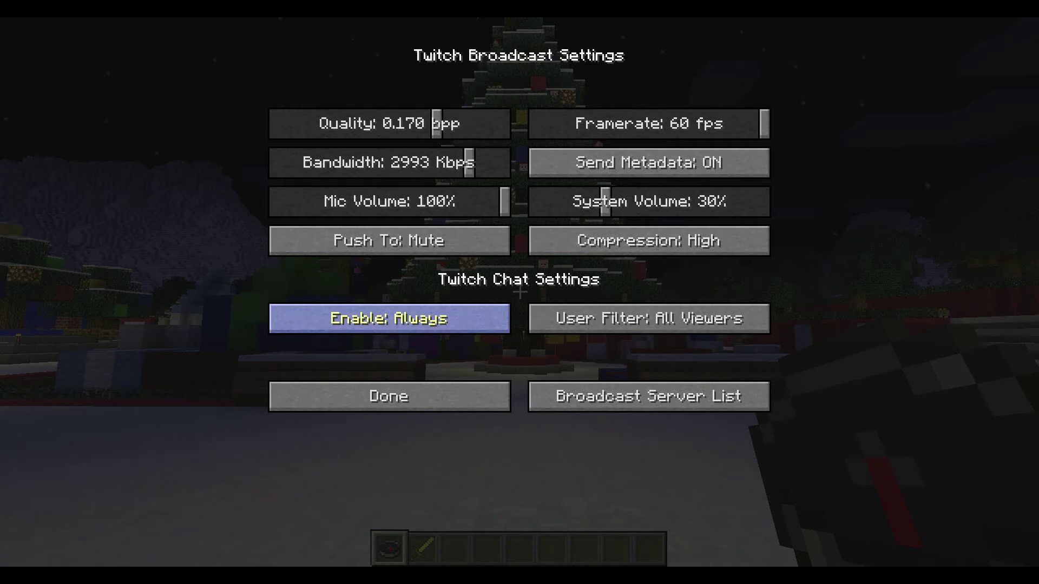
{"action": "left_click", "coordinate": [389, 318]}
{"action": "left_click", "coordinate": [389, 319]}
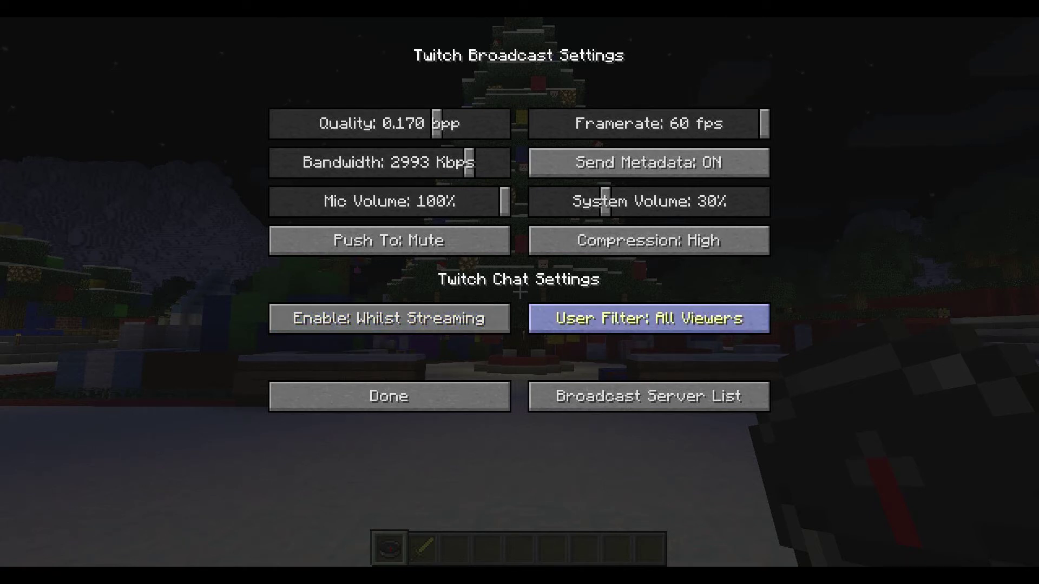
- Set the chat User Filter to Subscribers and chat Enable to Never
{"action": "left_click", "coordinate": [649, 318]}
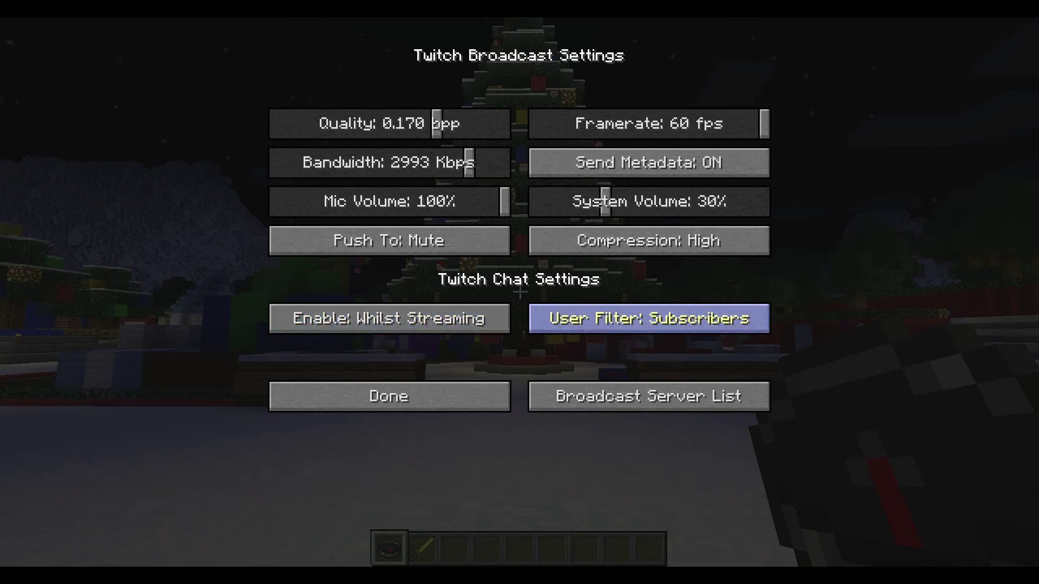
{"action": "left_click", "coordinate": [648, 318]}
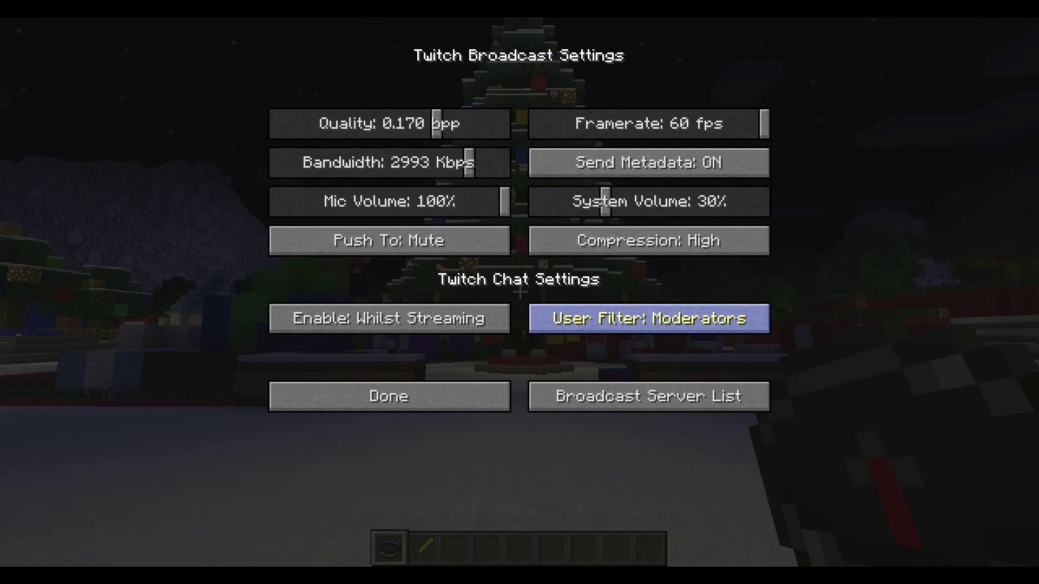
{"action": "left_click", "coordinate": [649, 318]}
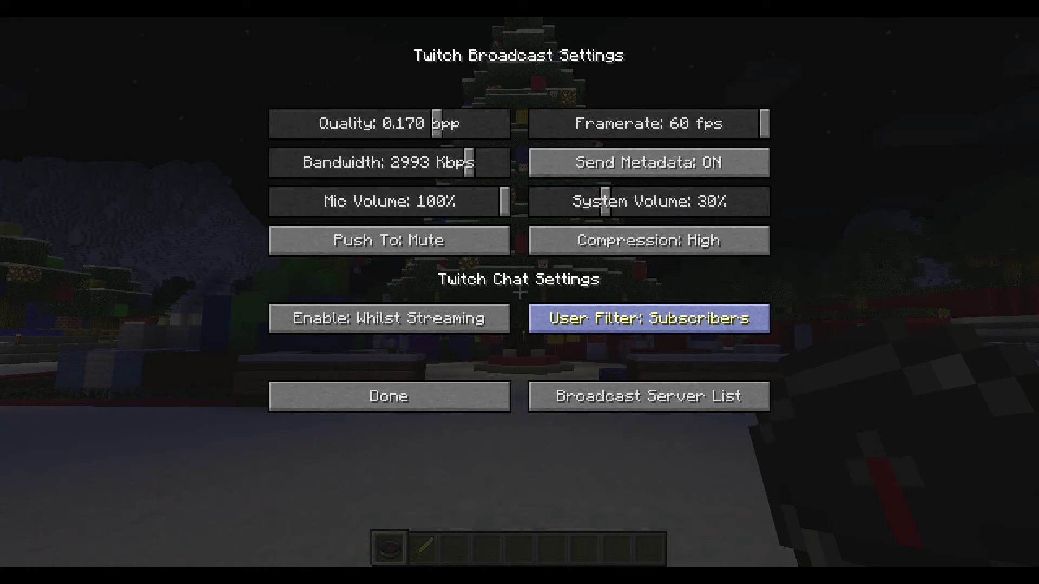
{"action": "left_click", "coordinate": [389, 318]}
{"action": "left_click", "coordinate": [389, 319]}
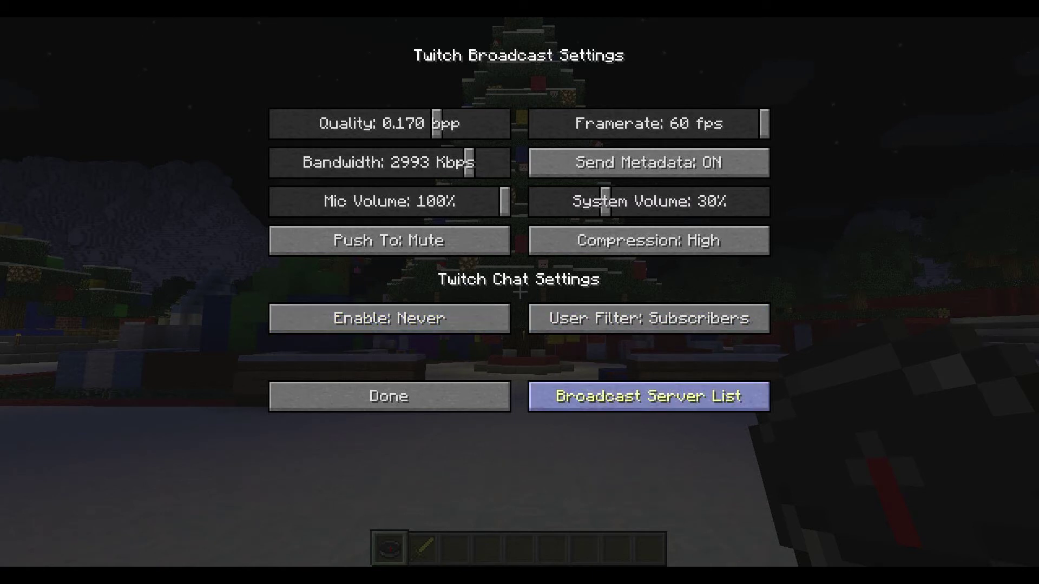
{"action": "left_click", "coordinate": [649, 396]}
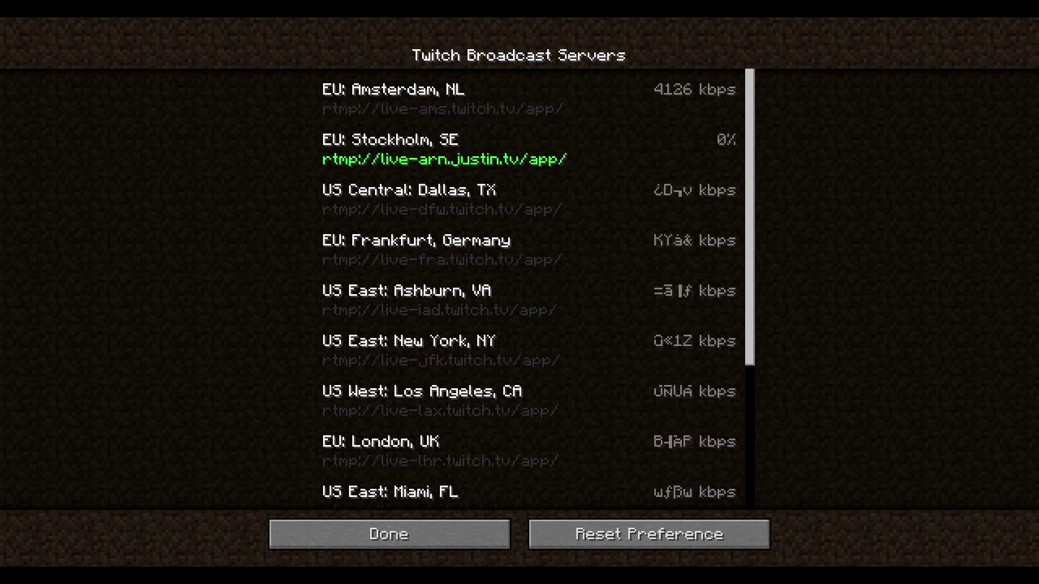
{"action": "scroll", "coordinate": [529, 286], "scroll_direction": "down", "scroll_amount": 5}
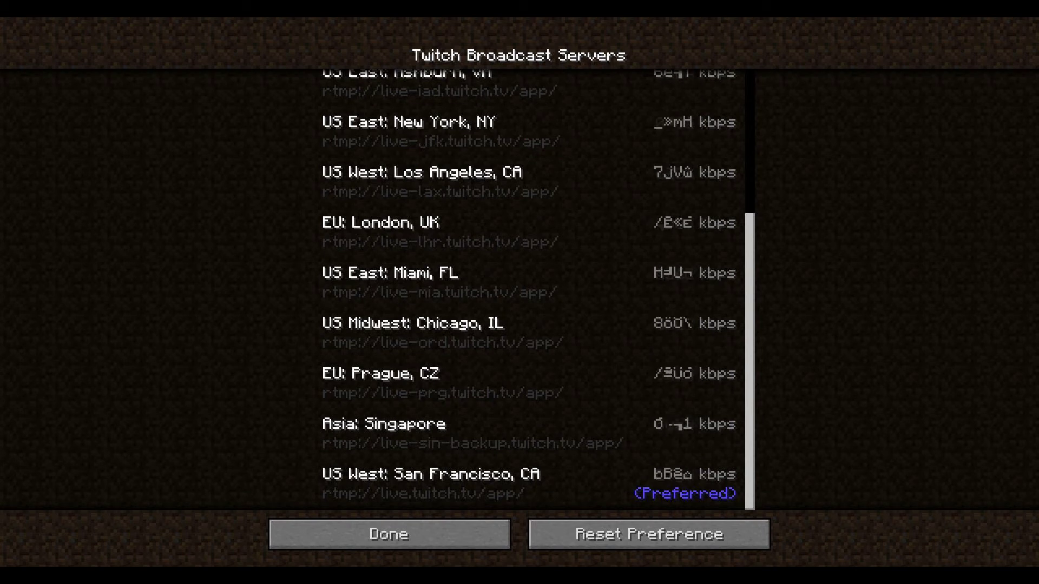
{"action": "left_click", "coordinate": [389, 534]}
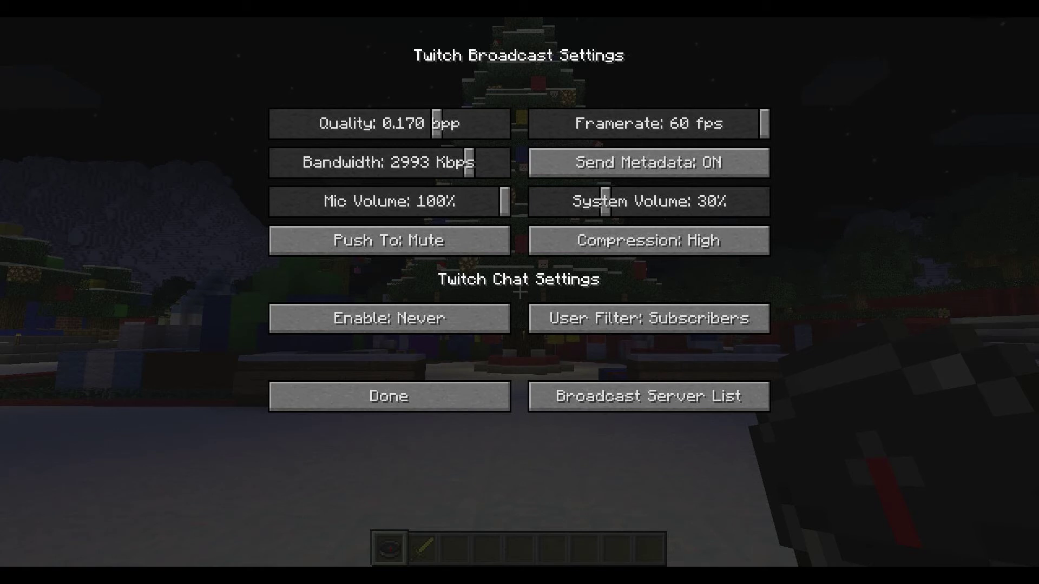
- Check the Streaming key bindings under Controls, leaving them at F6 and F7
{"action": "key", "text": "Escape"}
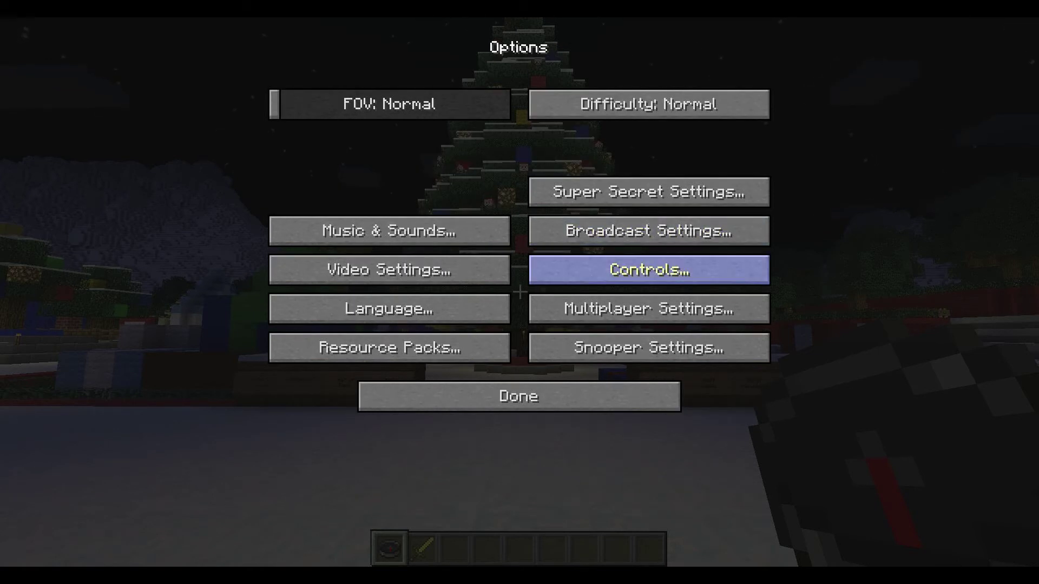
{"action": "left_click", "coordinate": [568, 270]}
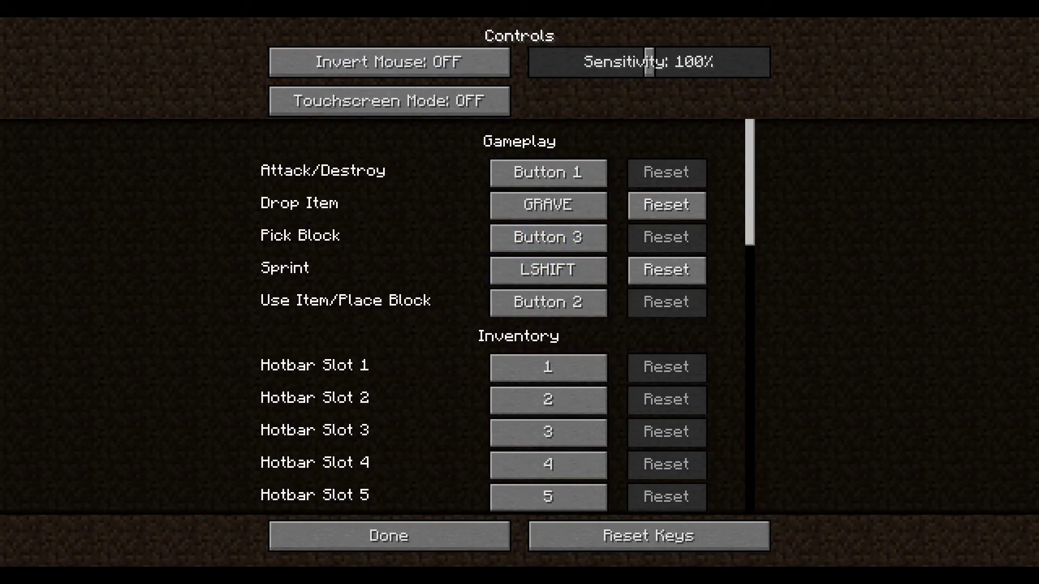
{"action": "scroll", "coordinate": [549, 432], "scroll_direction": "down", "scroll_amount": 20}
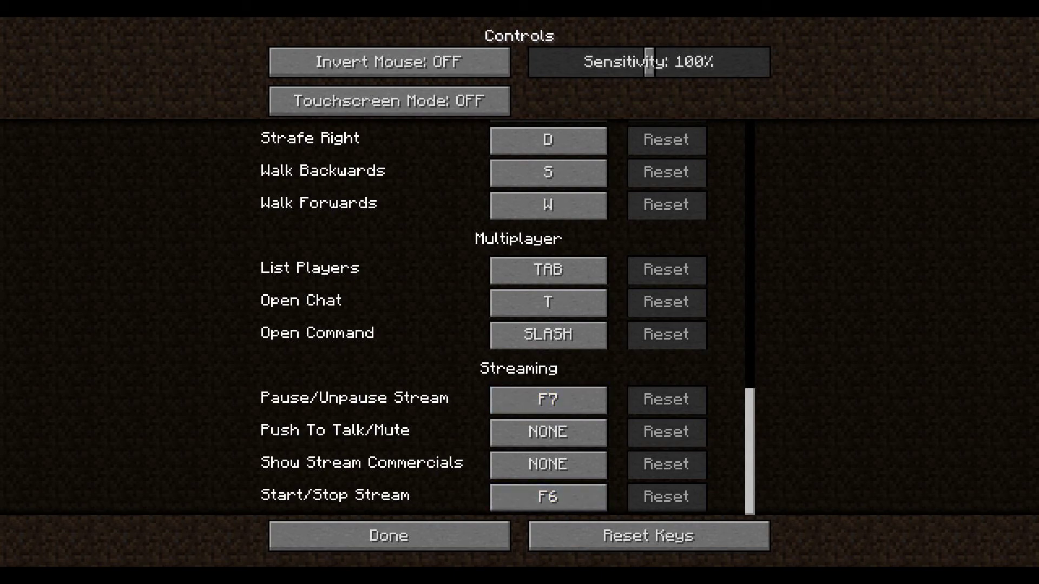
{"action": "left_click", "coordinate": [389, 536]}
- Close the Options and resume play at the Christmas-tree spawn, dismissing the chat
{"action": "left_click", "coordinate": [519, 397]}
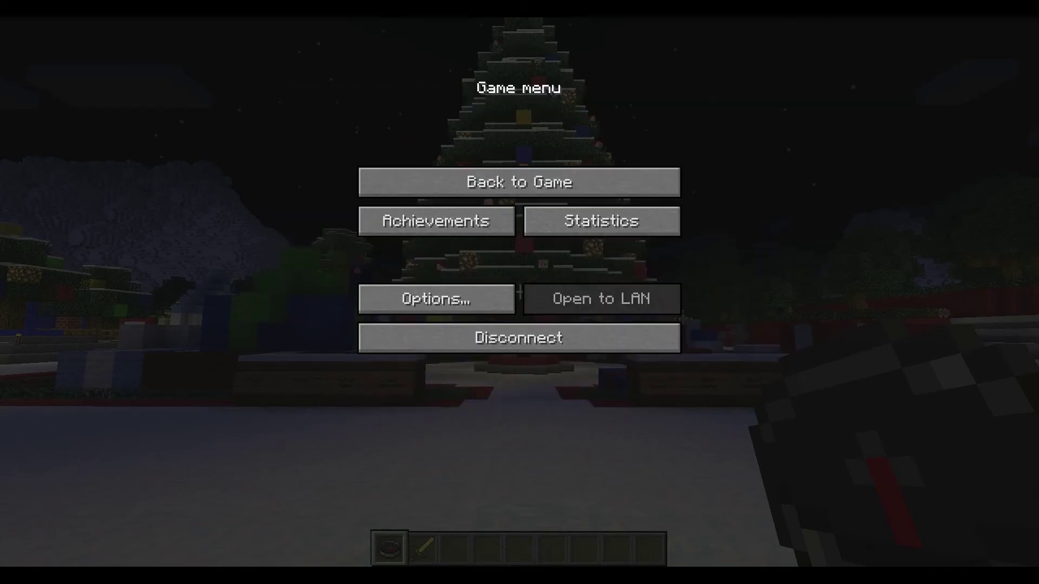
{"action": "key", "text": "Escape"}
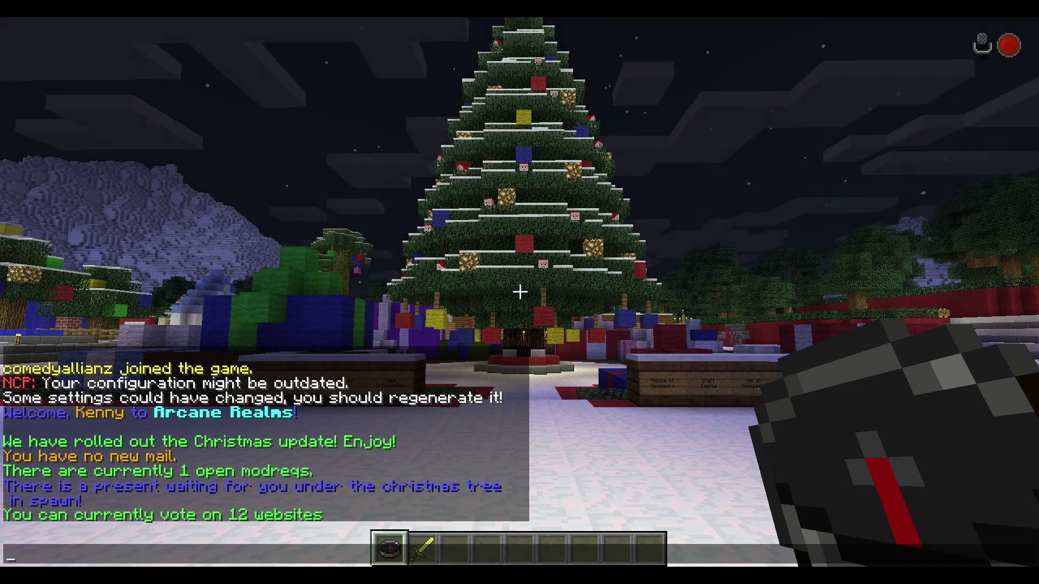
{"action": "key", "text": "Escape"}
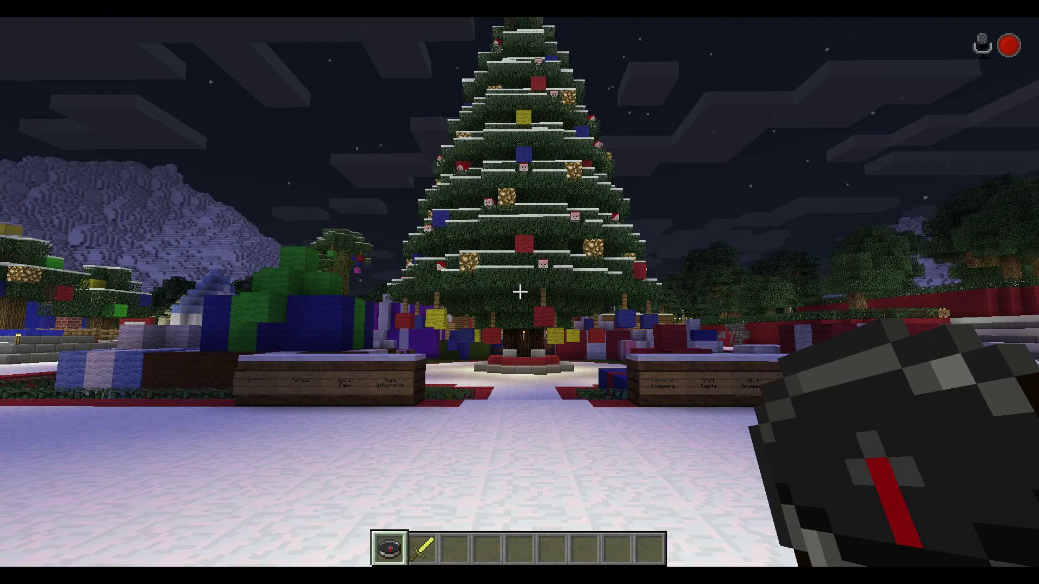